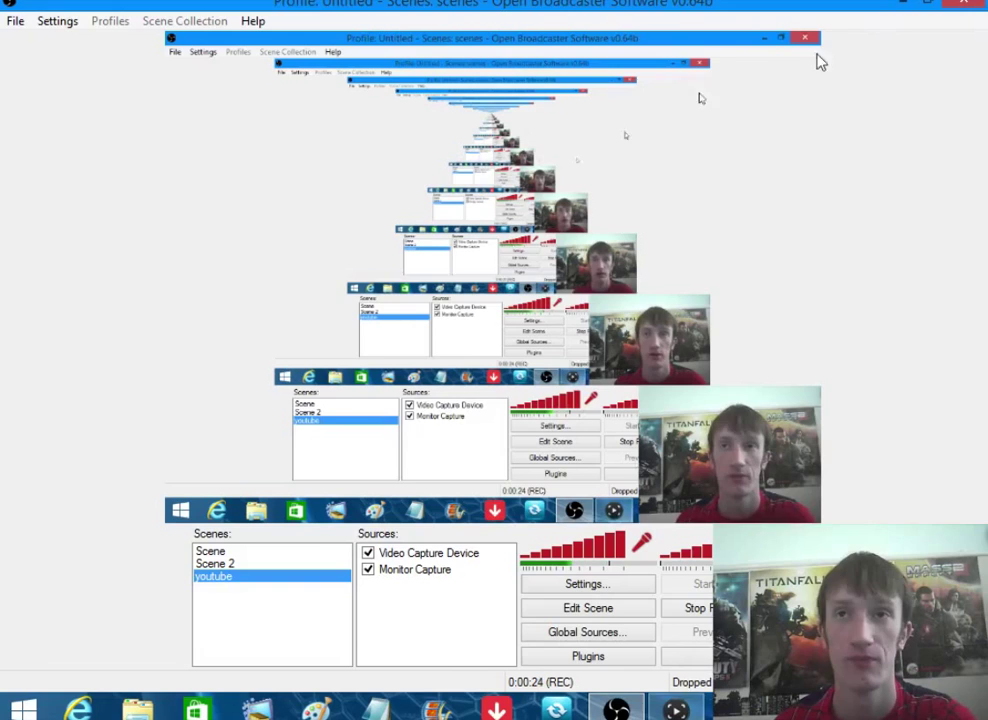
# - Minimize Open Broadcaster Software and switch to Game Capture HD
pyautogui.click(903, 5)
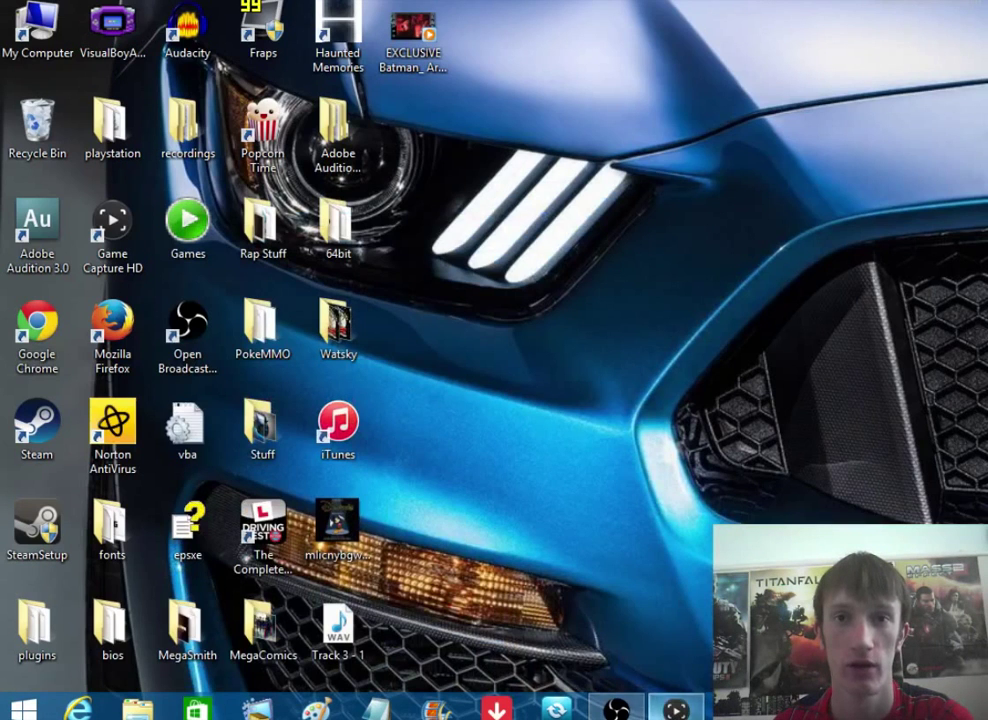
pyautogui.hotkey('alt', 'Tab')
pyautogui.click(676, 708)
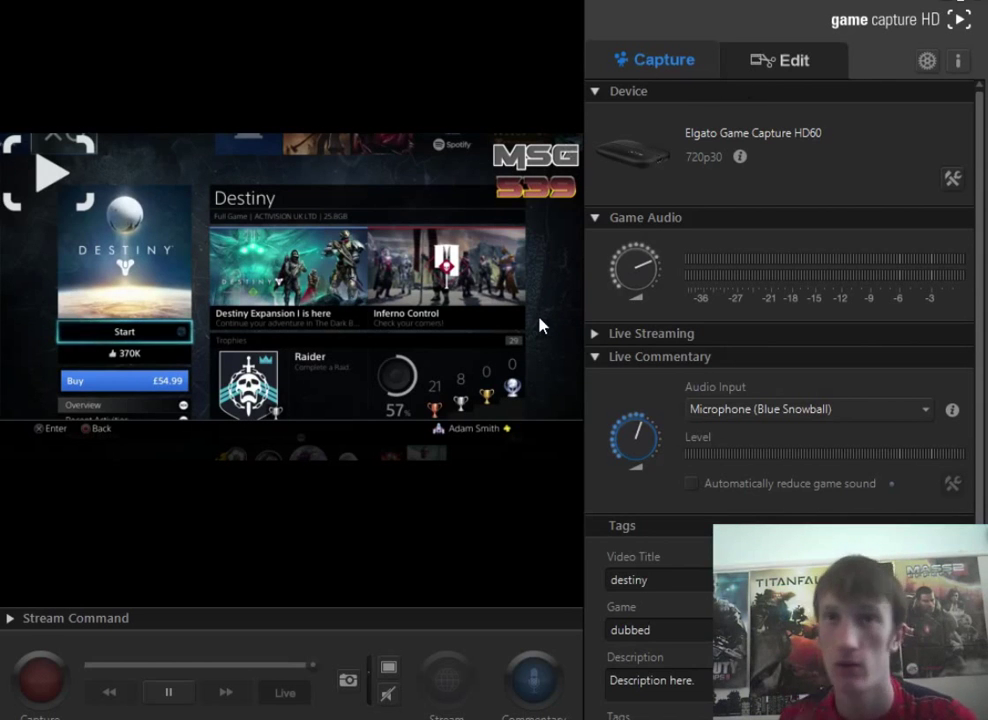
# - Review the Capture preferences, including the Enable Stream Command option, and leave them without making changes
pyautogui.click(927, 61)
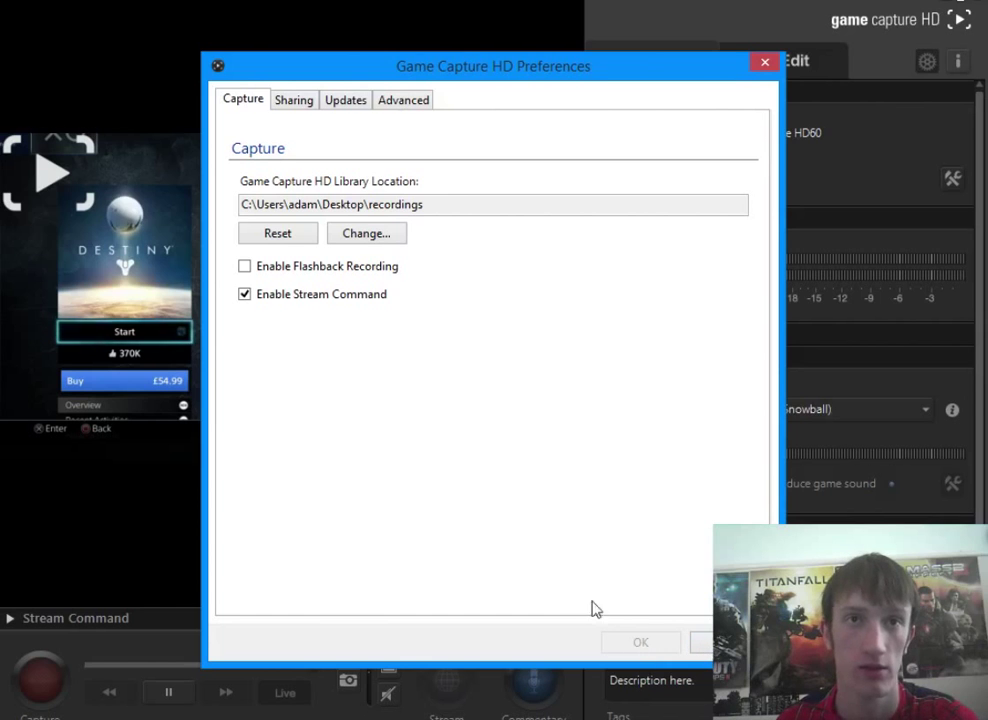
pyautogui.click(703, 643)
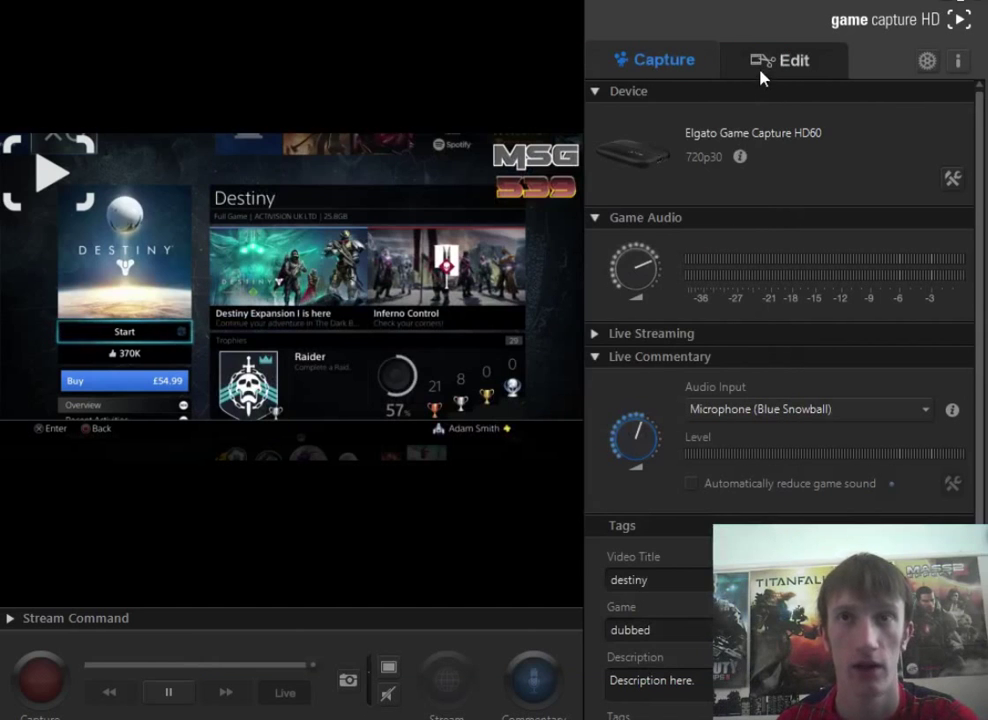
pyautogui.click(925, 64)
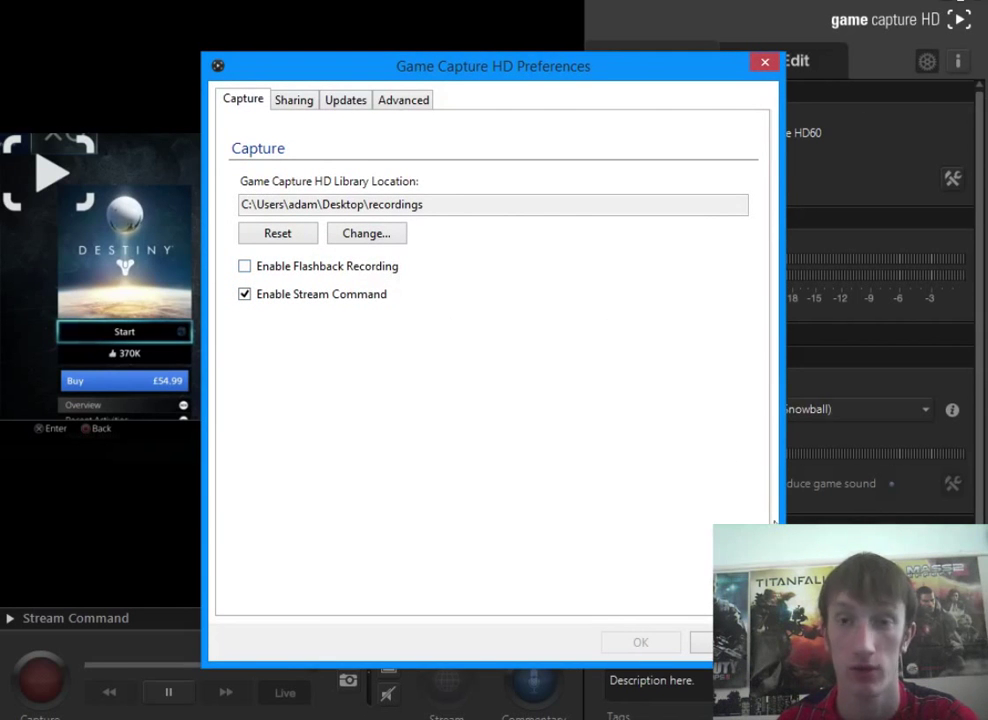
pyautogui.click(735, 642)
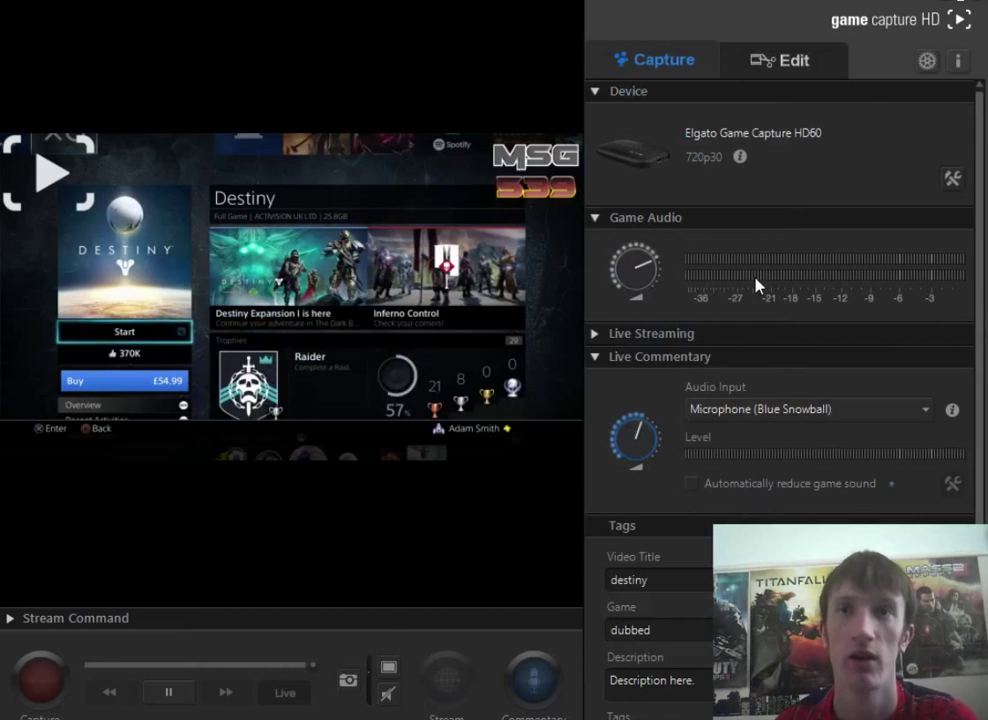
# - Expand Stream Command, preview scenes 1 and 2, and make scene 3 the active scene
pyautogui.click(12, 619)
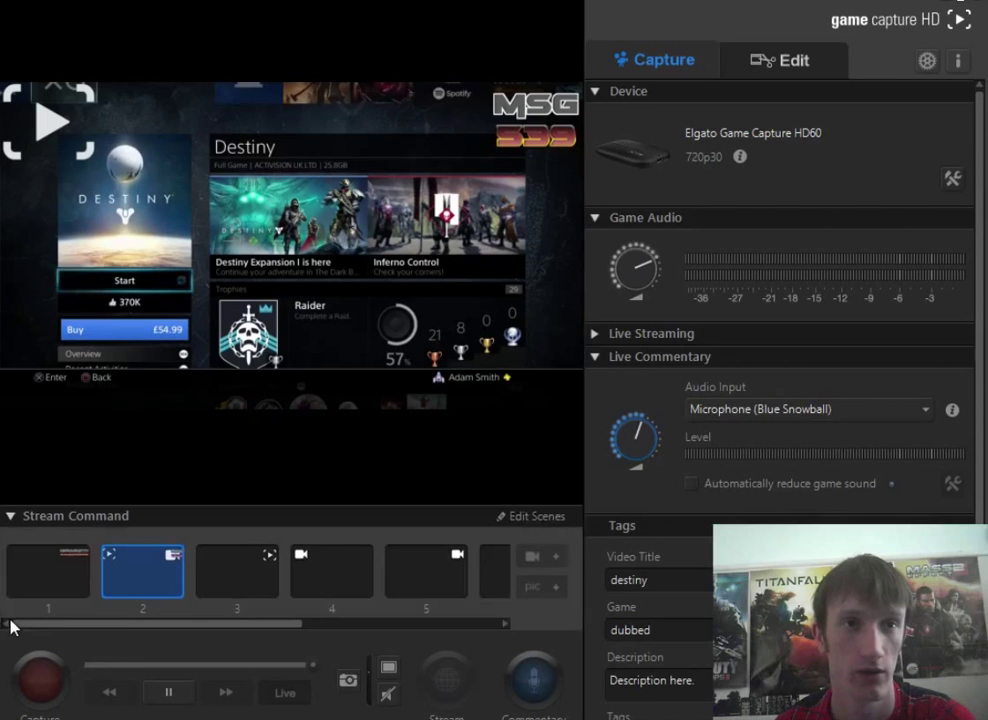
pyautogui.click(271, 580)
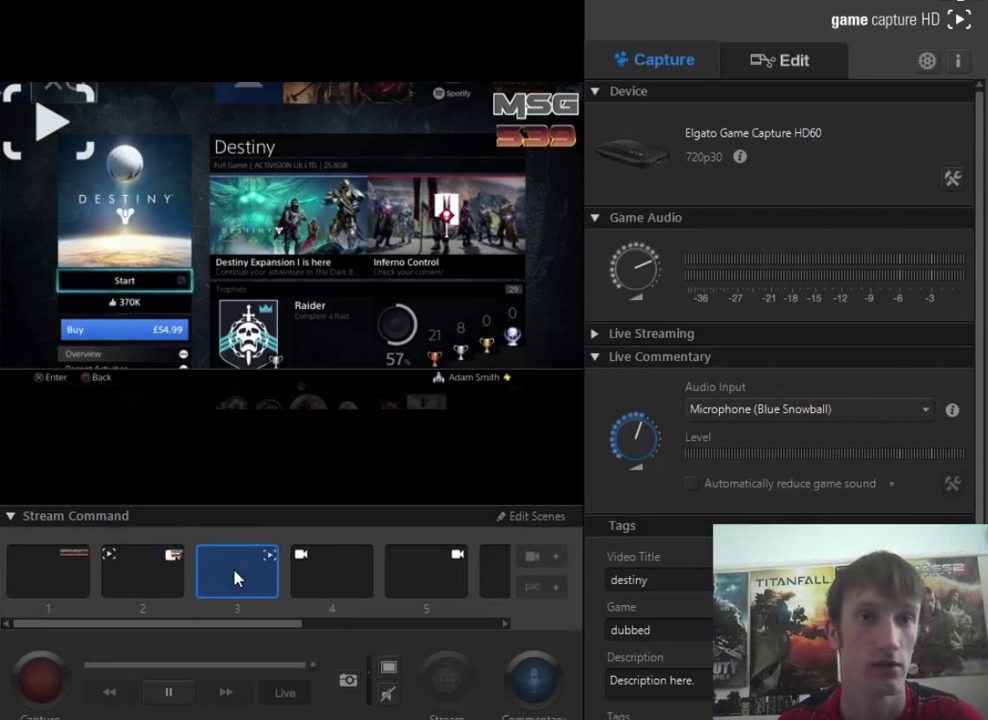
pyautogui.click(64, 572)
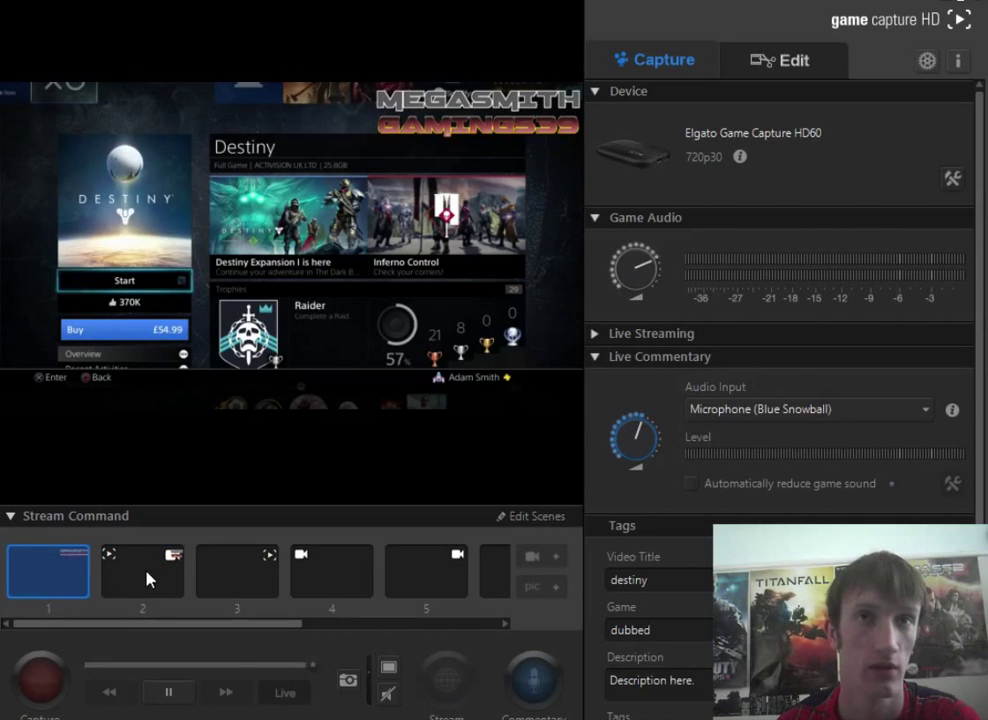
pyautogui.click(148, 578)
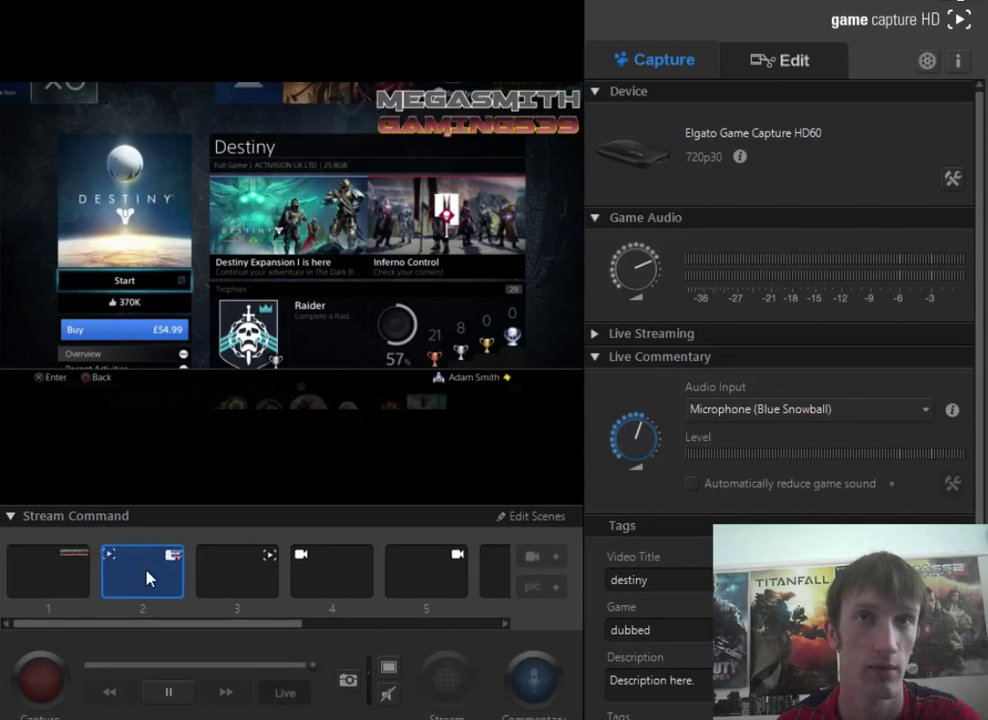
pyautogui.click(62, 584)
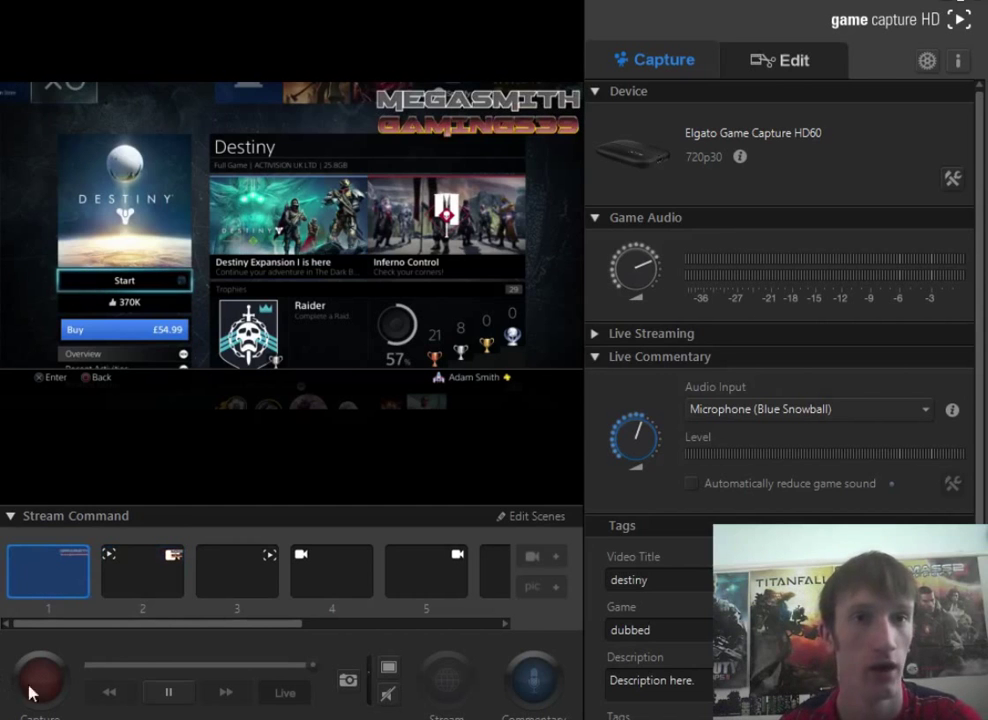
pyautogui.click(241, 579)
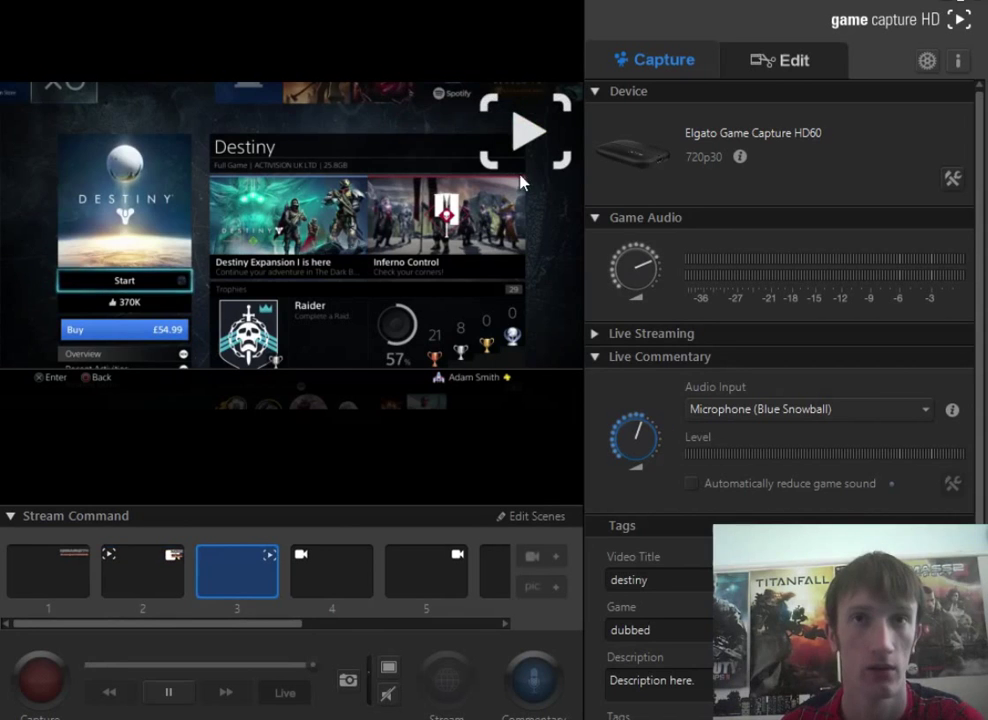
# - Edit scene 3, moving the play-symbol overlay to the preview's upper-left corner and adding the black-background MSG 539 logo image in the upper-right corner
pyautogui.click(537, 516)
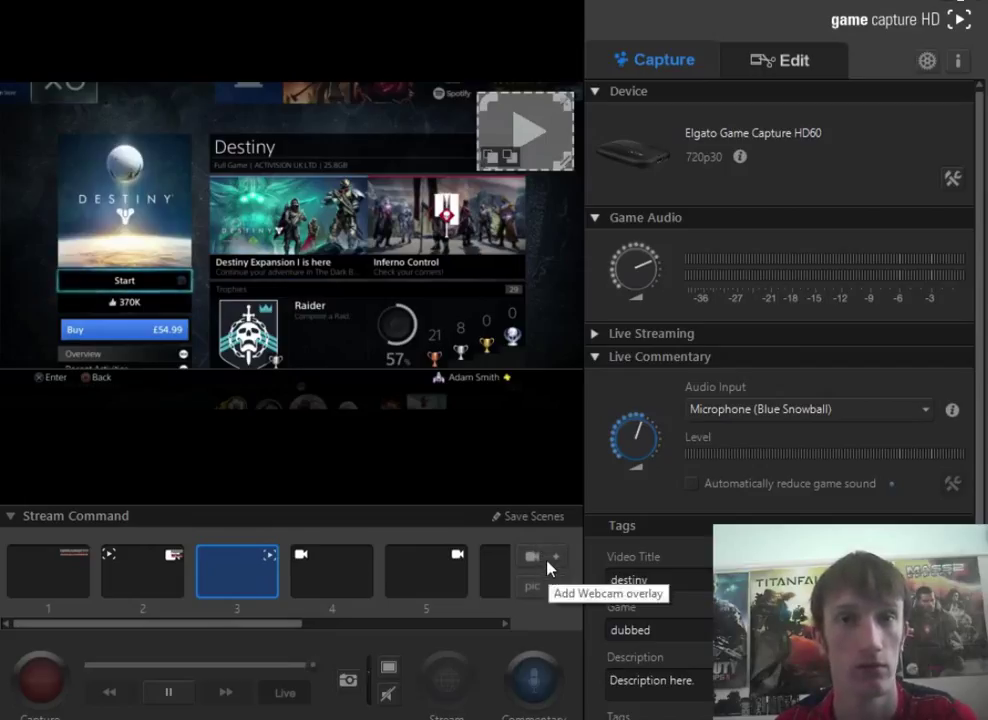
pyautogui.moveTo(505, 120); pyautogui.dragTo(27, 100)
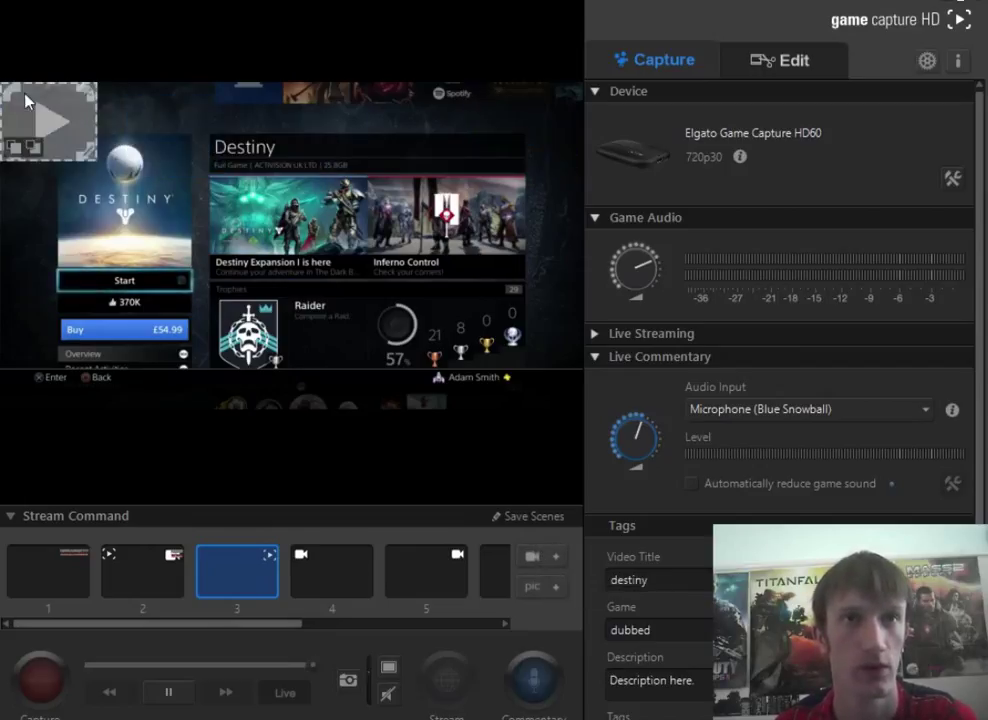
pyautogui.click(541, 594)
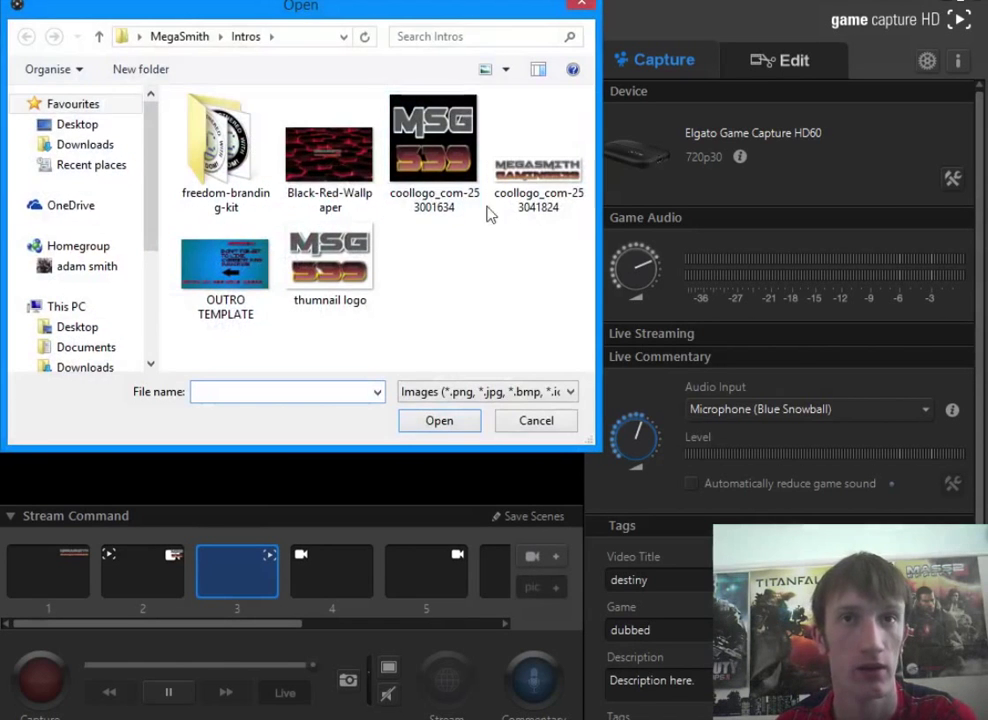
pyautogui.click(370, 270)
pyautogui.press('Return')
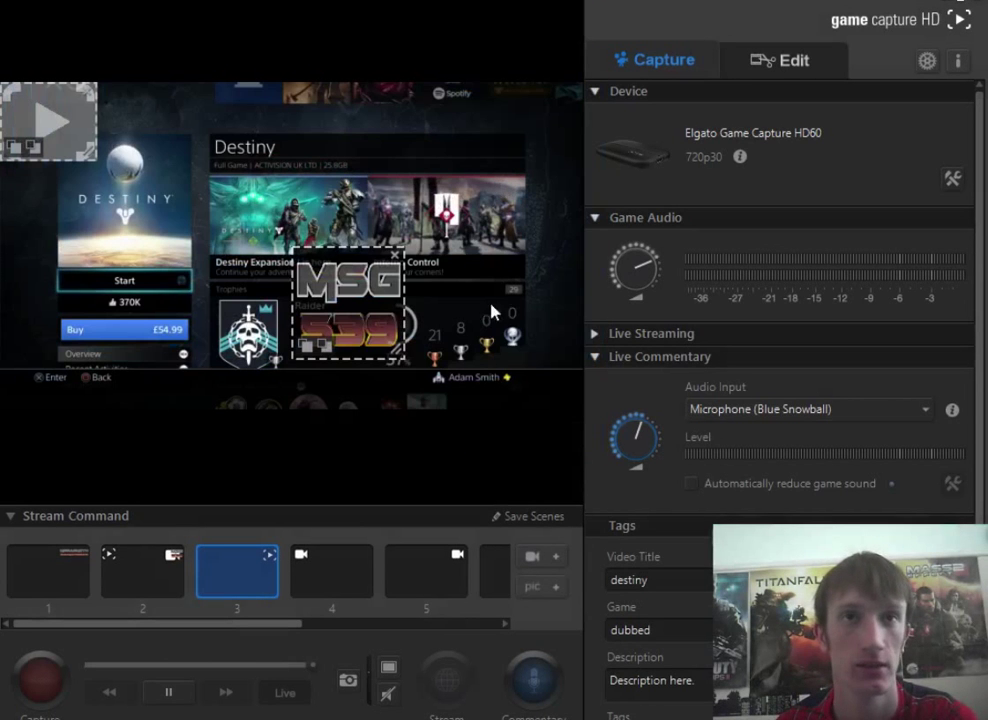
pyautogui.moveTo(357, 321); pyautogui.dragTo(537, 146)
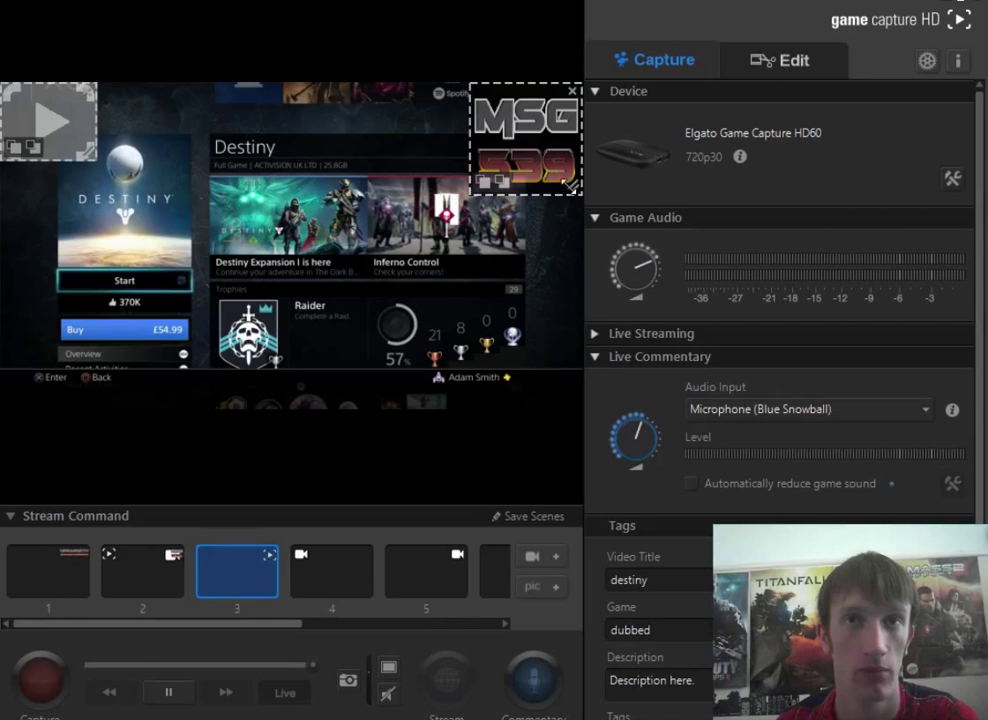
# - Enlarge the MSG 539 logo, shrink it back to a small square in the upper-right corner, and delete the play-symbol overlay
pyautogui.moveTo(576, 180); pyautogui.dragTo(529, 434)
pyautogui.moveTo(375, 331); pyautogui.dragTo(503, 229)
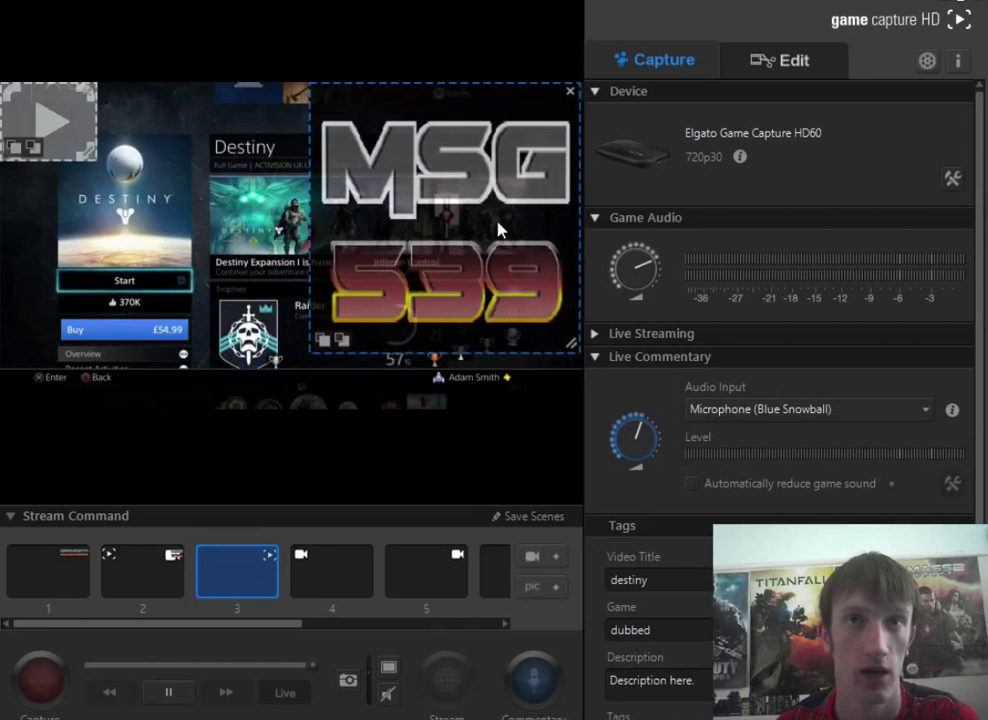
pyautogui.moveTo(572, 344); pyautogui.dragTo(465, 190)
pyautogui.moveTo(422, 144); pyautogui.dragTo(537, 143)
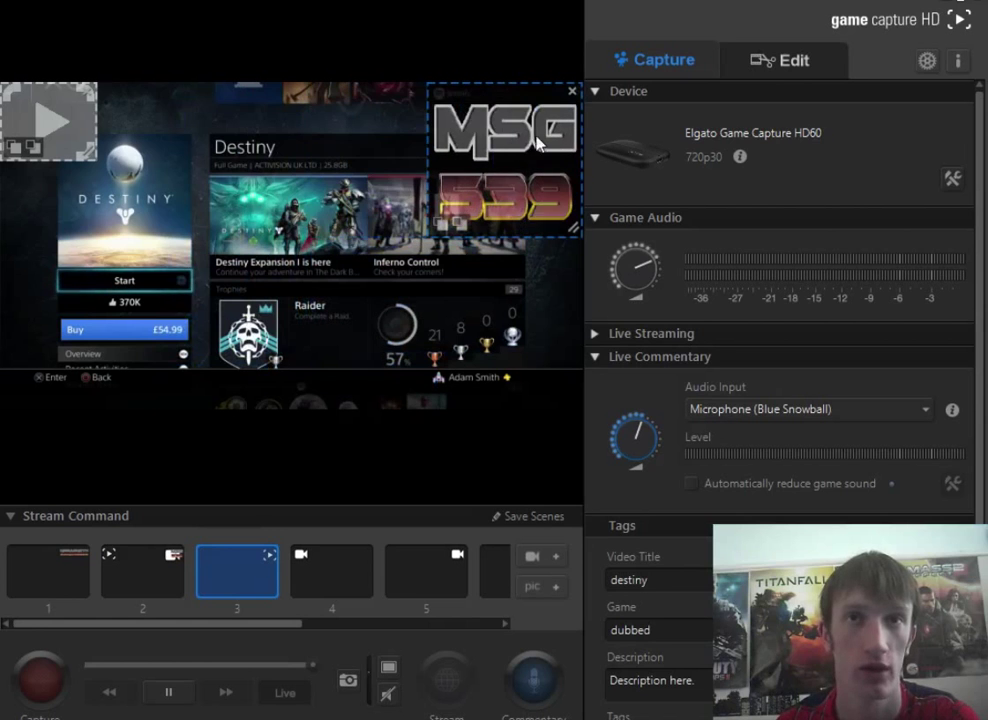
pyautogui.moveTo(566, 224); pyautogui.dragTo(470, 174)
pyautogui.moveTo(441, 117); pyautogui.dragTo(549, 117)
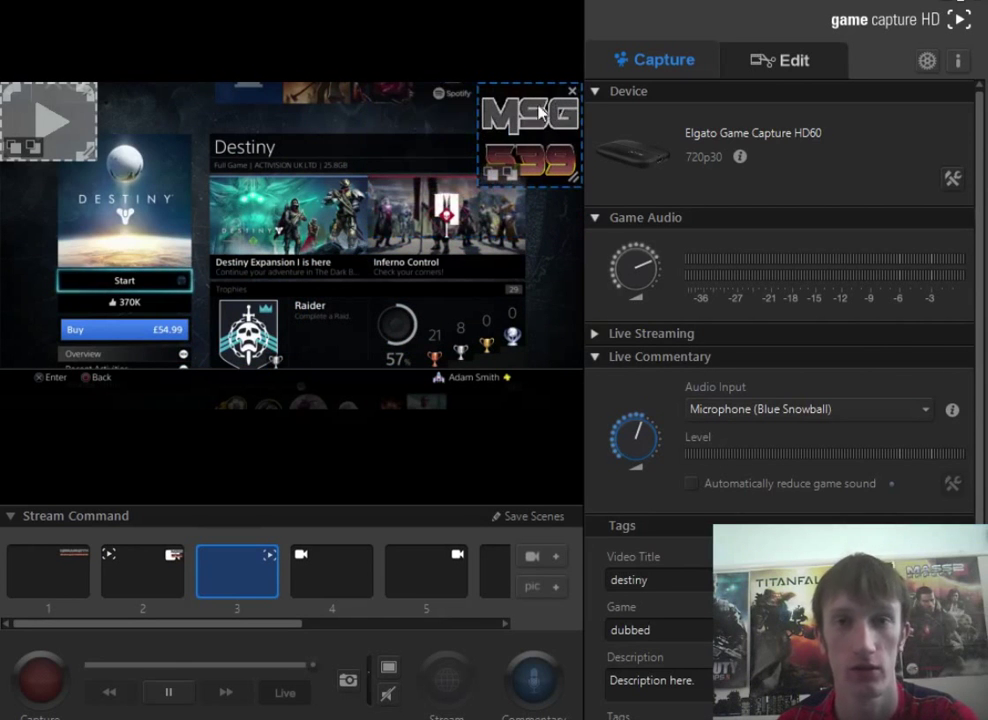
pyautogui.click(88, 92)
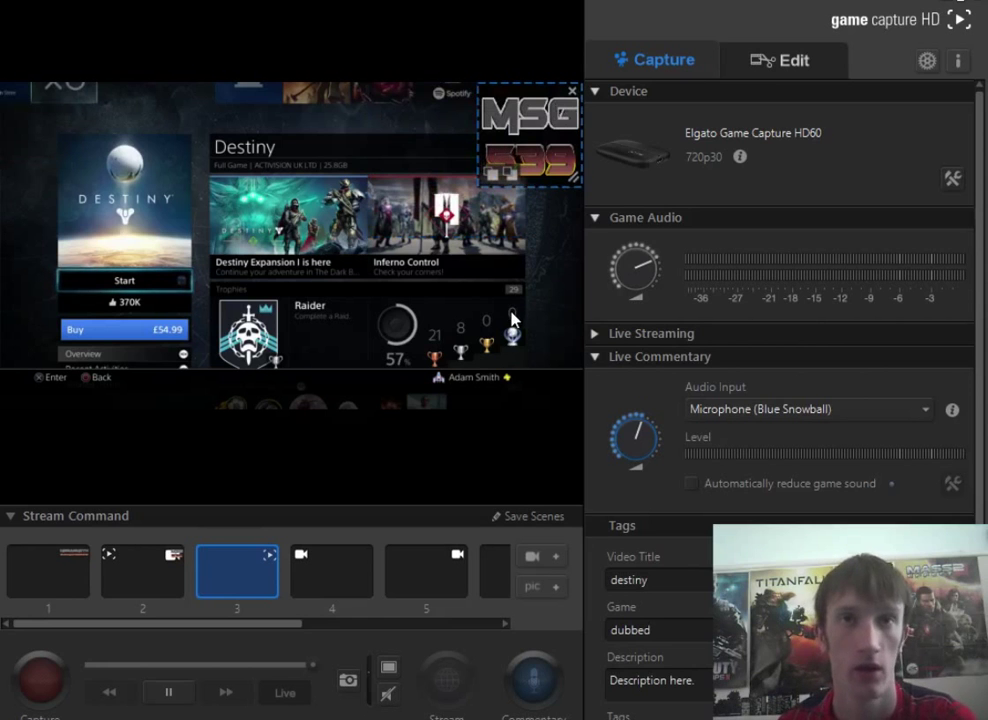
# - Try the logo in the preview's lower-left and lower-right corners, return it to the upper-right corner, and save the scenes
pyautogui.moveTo(545, 150); pyautogui.dragTo(2, 500)
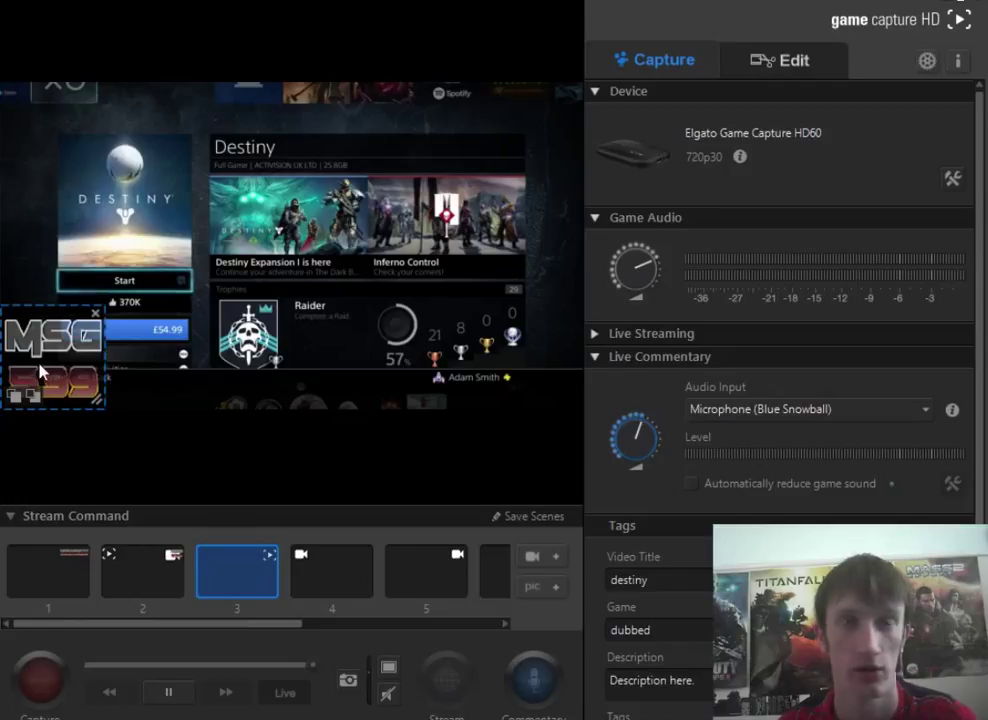
pyautogui.moveTo(8, 372); pyautogui.dragTo(512, 404)
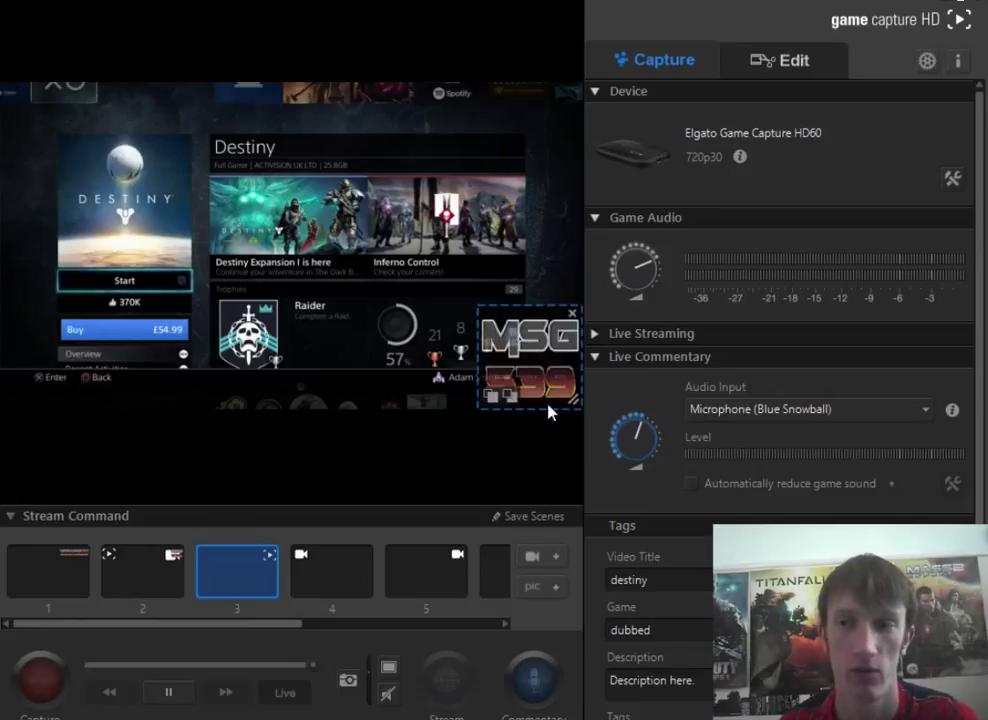
pyautogui.moveTo(540, 378); pyautogui.dragTo(584, 197)
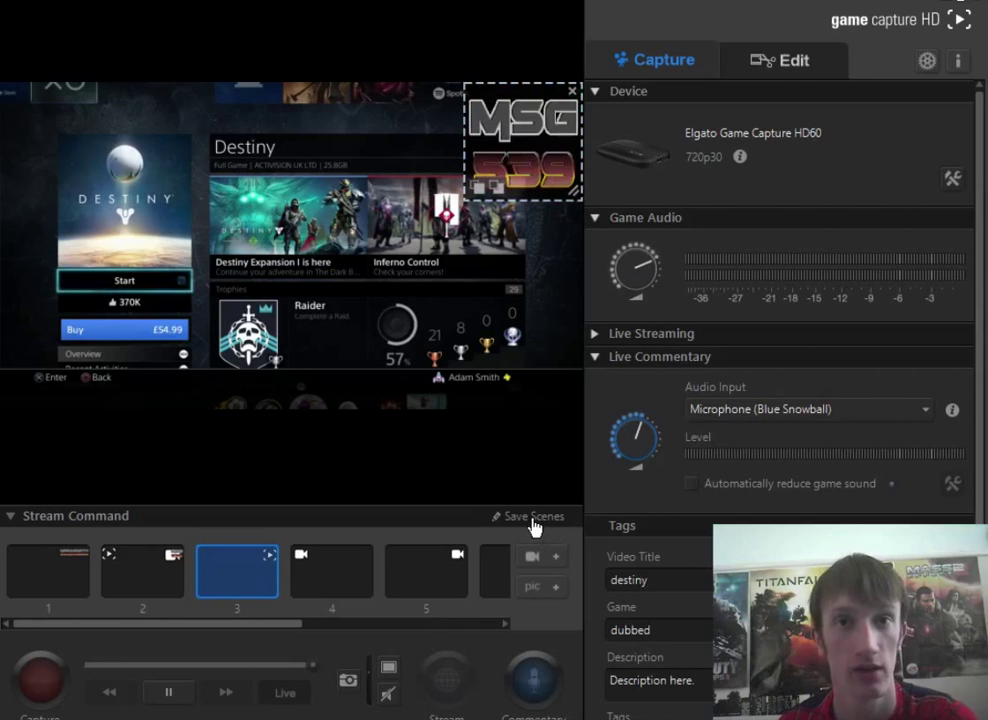
pyautogui.click(536, 517)
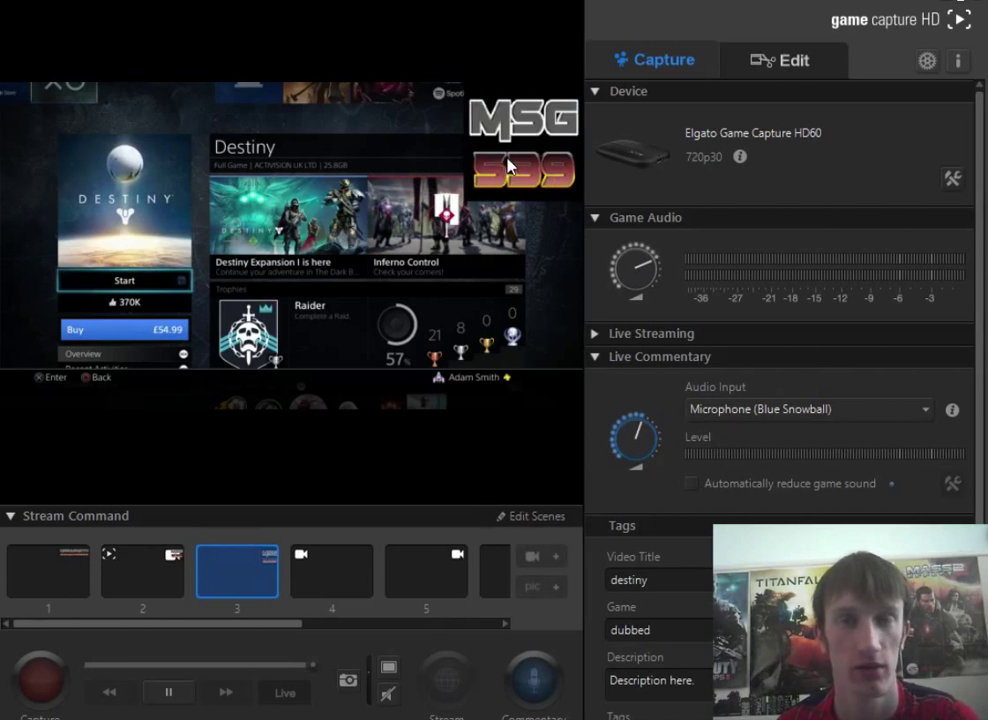
# - Replace scene 3's black-background logo with the "thumnail logo" image, place it in the upper-right corner, and save the scenes
pyautogui.click(524, 517)
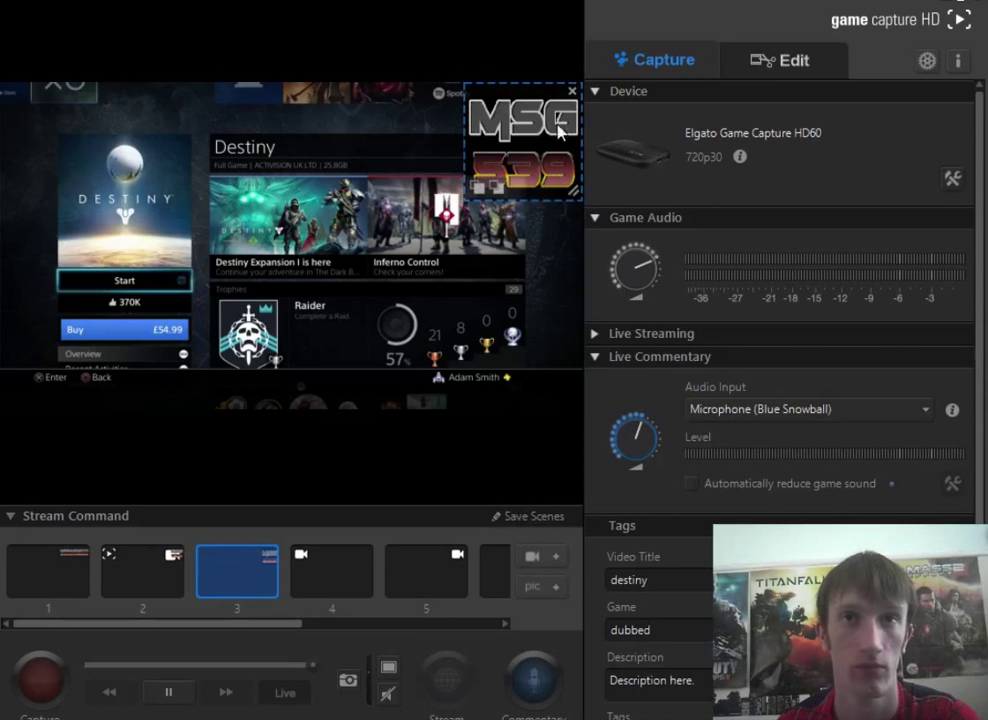
pyautogui.click(573, 92)
pyautogui.click(543, 593)
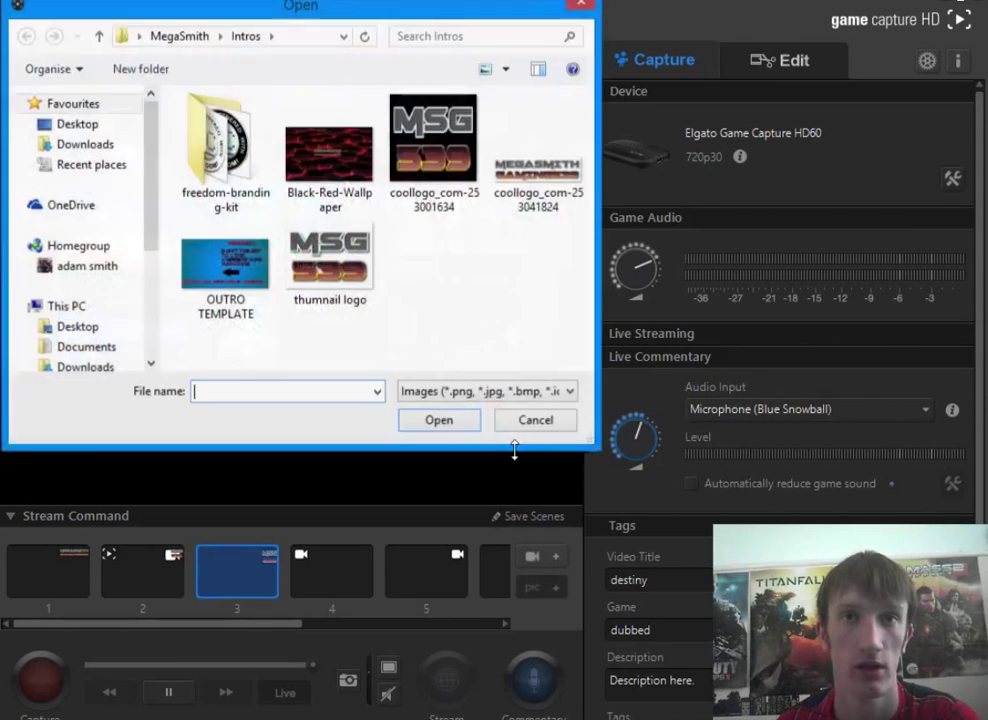
pyautogui.doubleClick(345, 282)
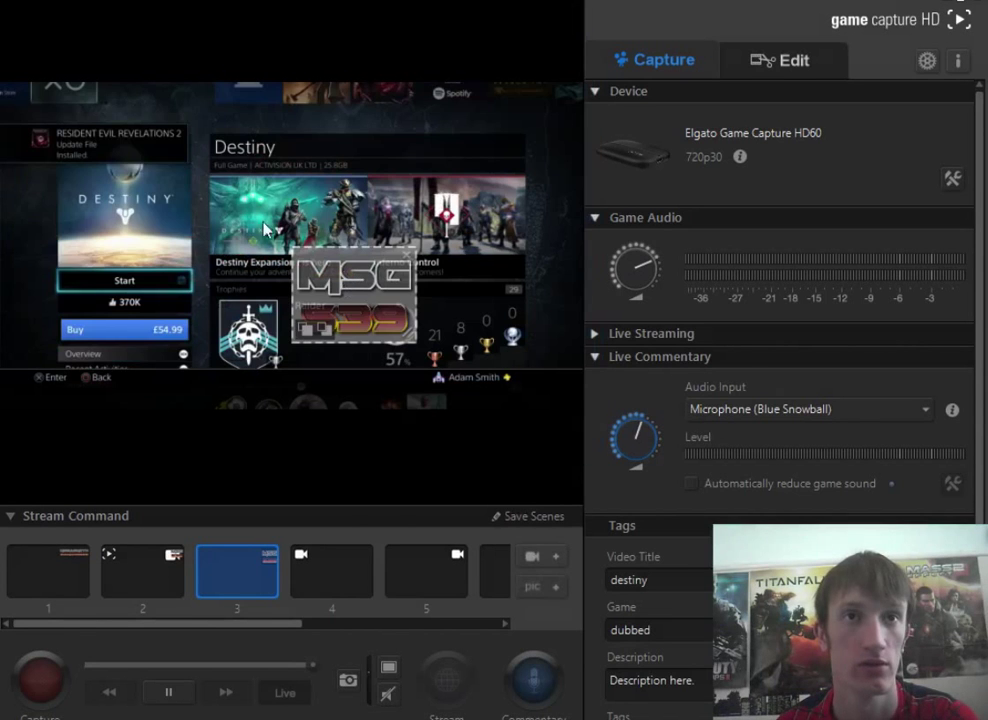
pyautogui.click(300, 336)
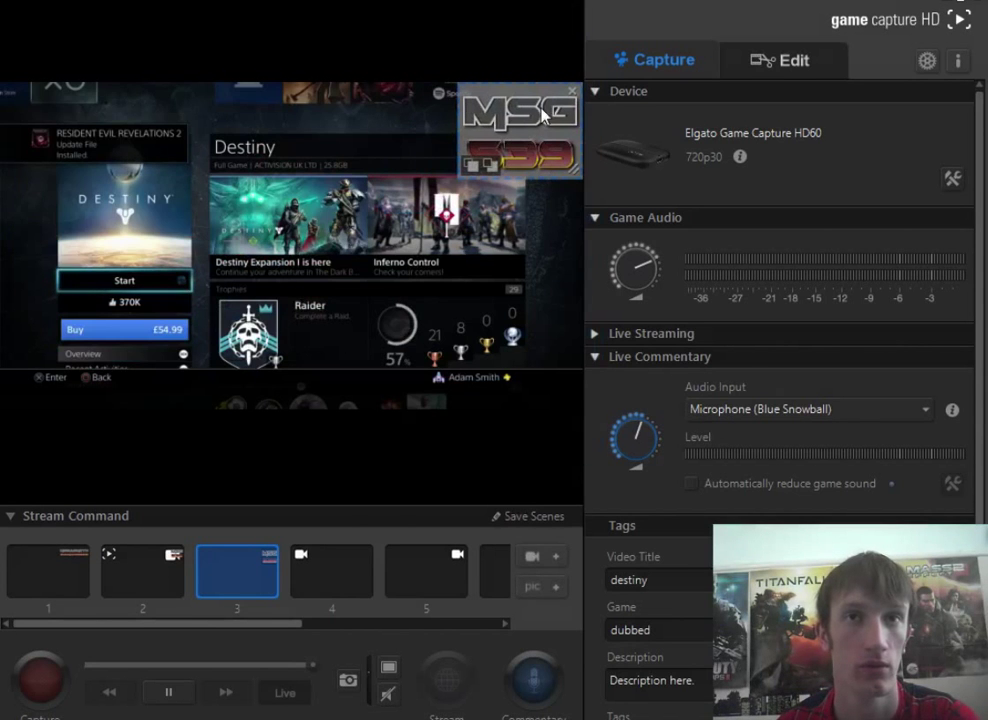
pyautogui.click(537, 517)
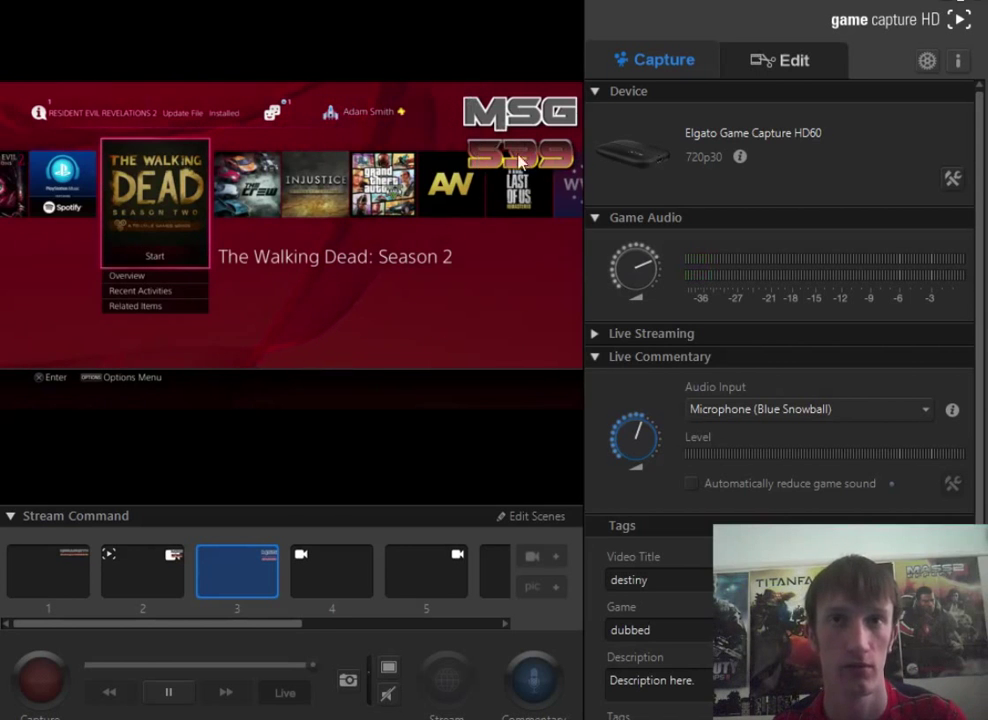
# - Edit scene 3 again, remove the MSG 539 logo overlay, and save the scenes
pyautogui.click(537, 517)
pyautogui.moveTo(518, 267); pyautogui.dragTo(628, 68)
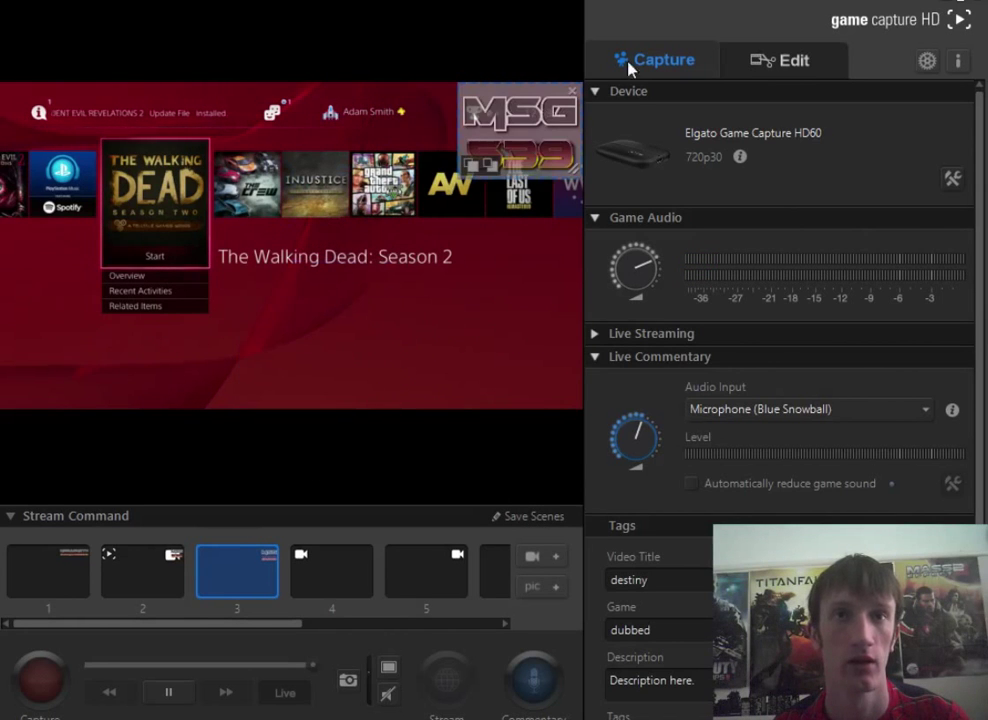
pyautogui.click(549, 517)
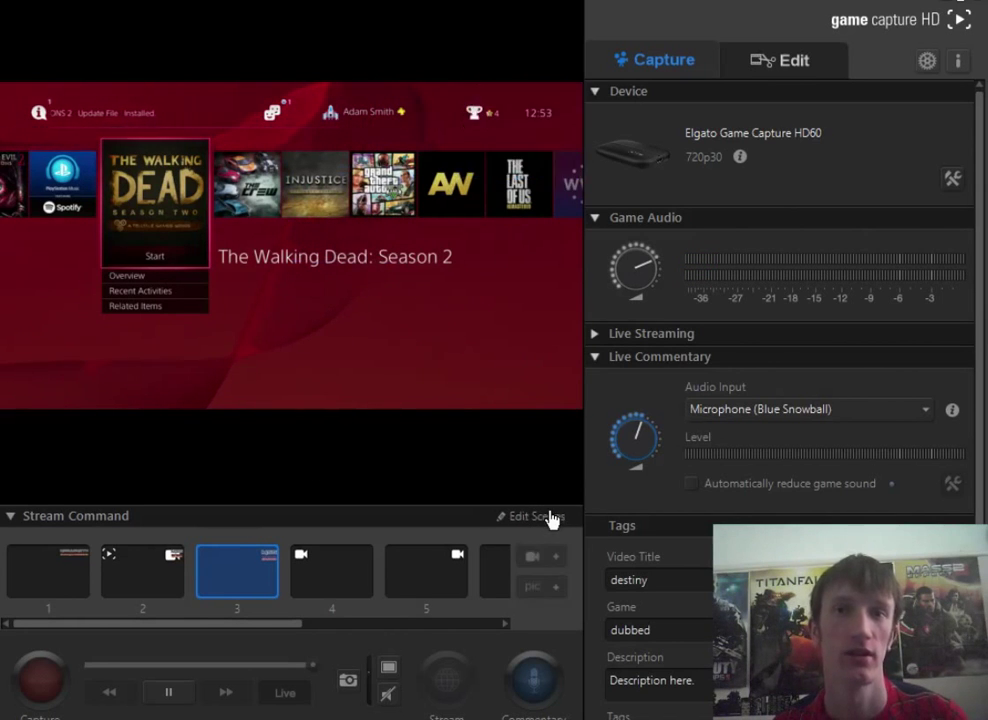